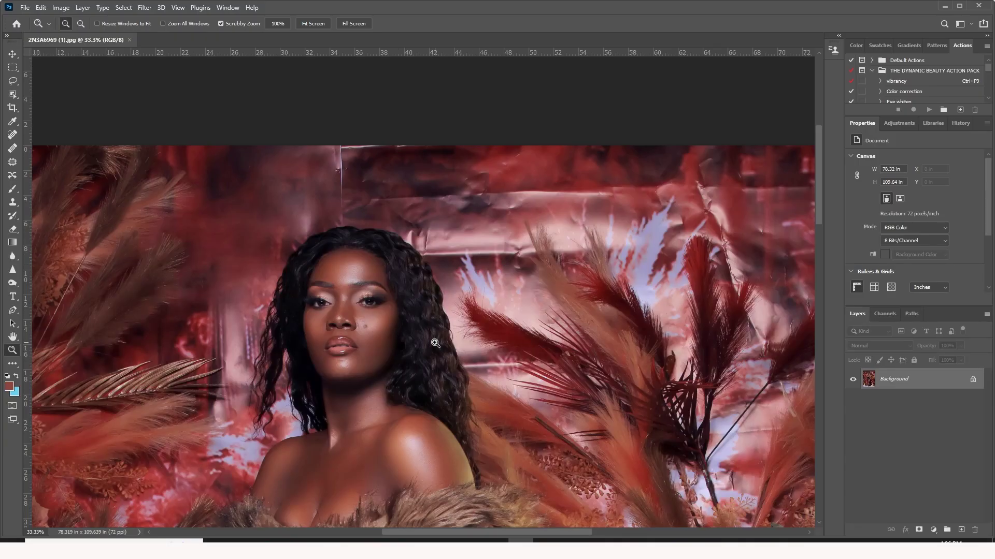
# - Duplicate the Background layer and name the copy "backgoud reppalcement"
pyautogui.keyDown('alt'); pyautogui.click(438, 343); pyautogui.keyUp('alt')
pyautogui.moveTo(508, 364); pyautogui.dragTo(530, 268)
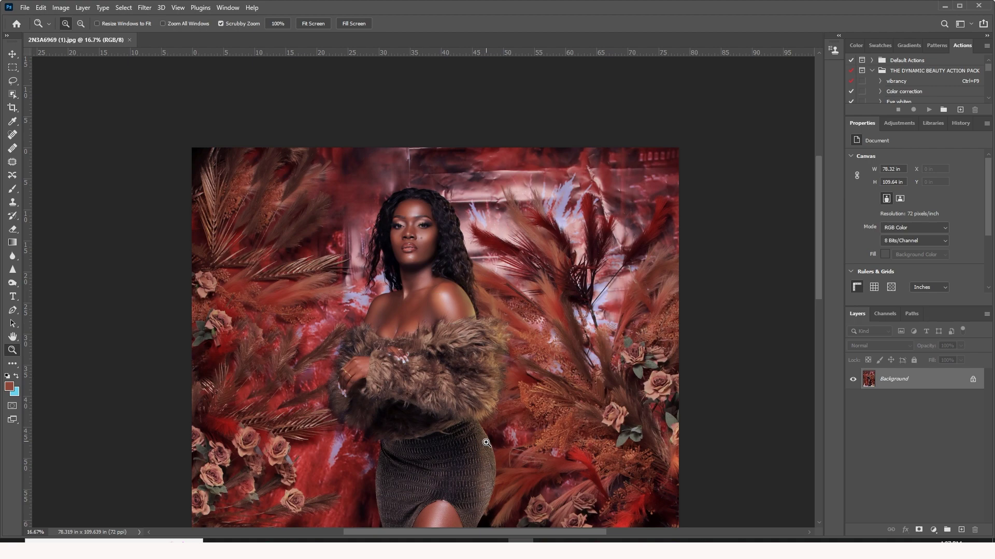
pyautogui.scroll(-3, 486, 442)
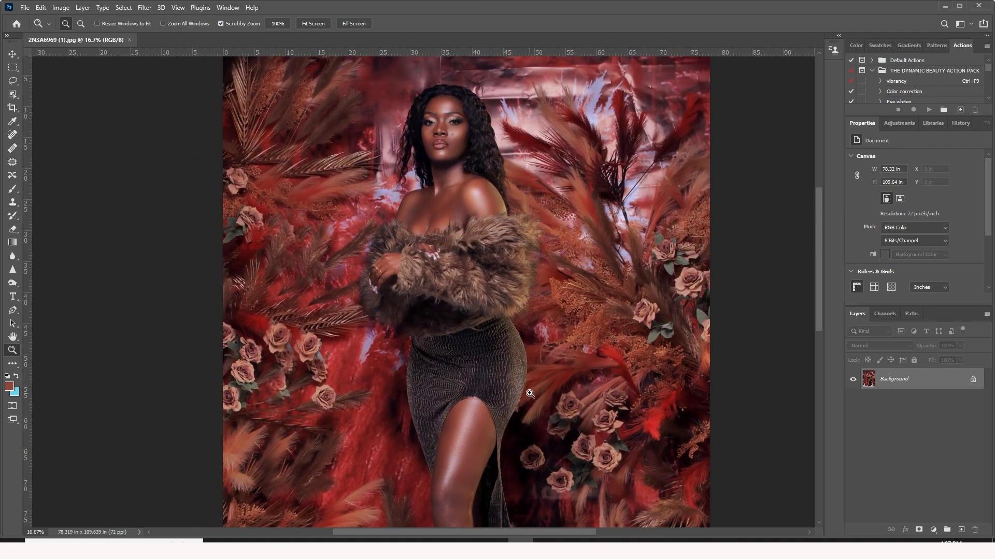
pyautogui.moveTo(505, 407)
pyautogui.mouseDown()
pyautogui.moveTo(524, 266)
pyautogui.moveTo(520, 400)
pyautogui.mouseUp()
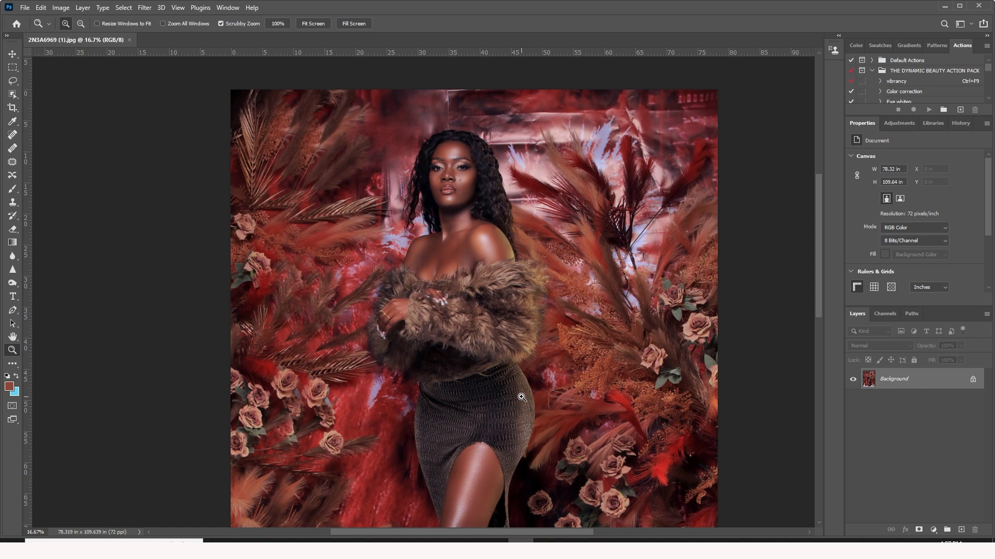
pyautogui.moveTo(955, 387); pyautogui.dragTo(961, 530)
pyautogui.doubleClick(901, 379)
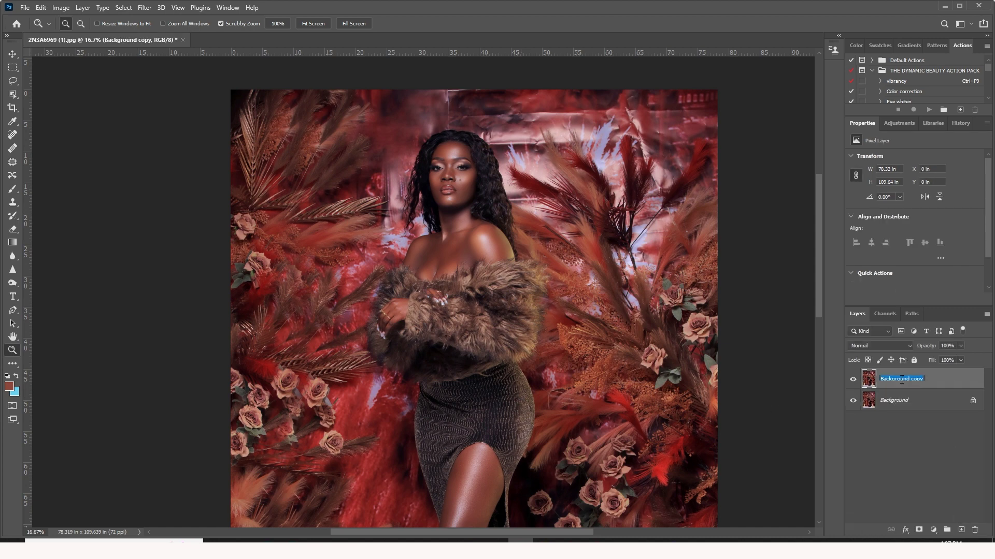
pyautogui.write('backgoud reppalcement')
pyautogui.press('Return')
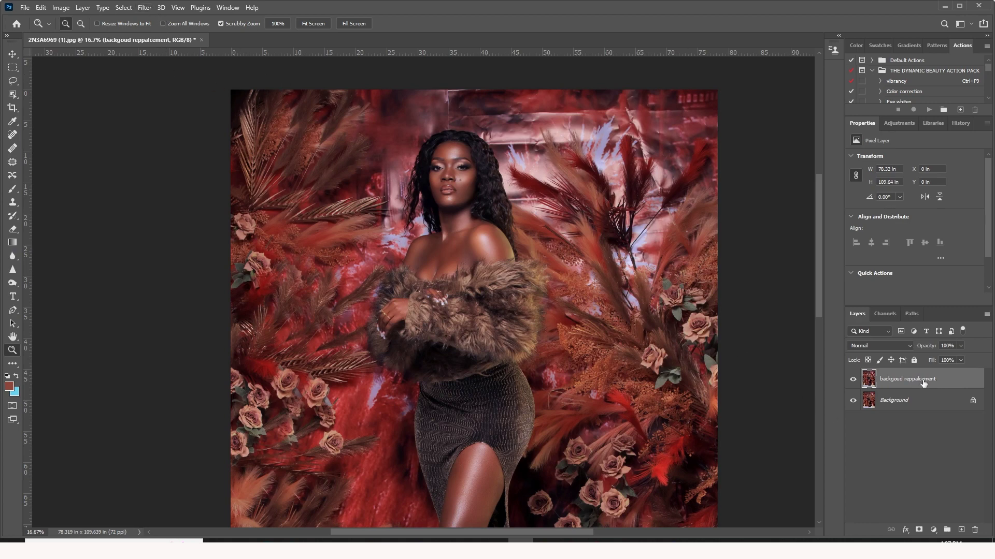
# - Select the subject automatically on the duplicated layer and turn the selection into a layer mask
pyautogui.click(127, 8)
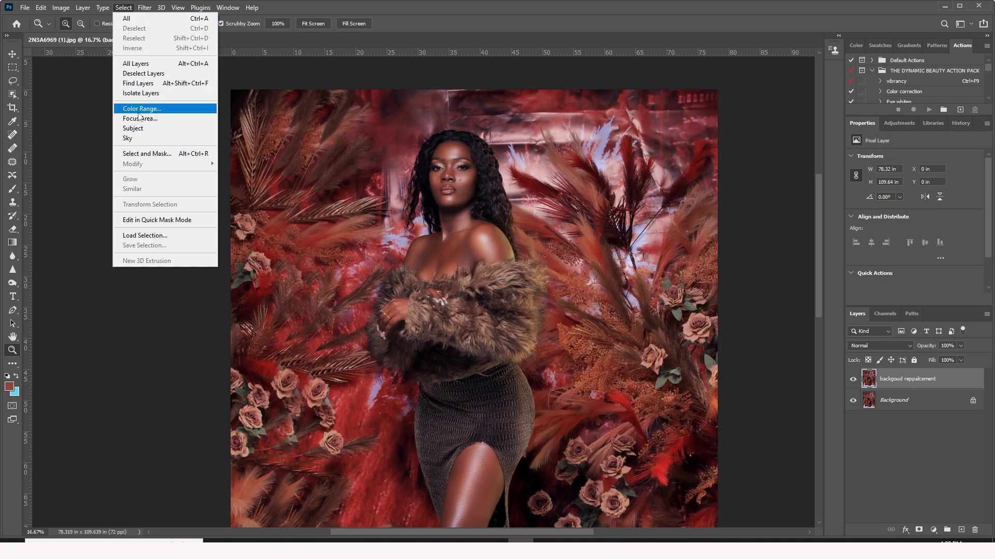
pyautogui.click(141, 130)
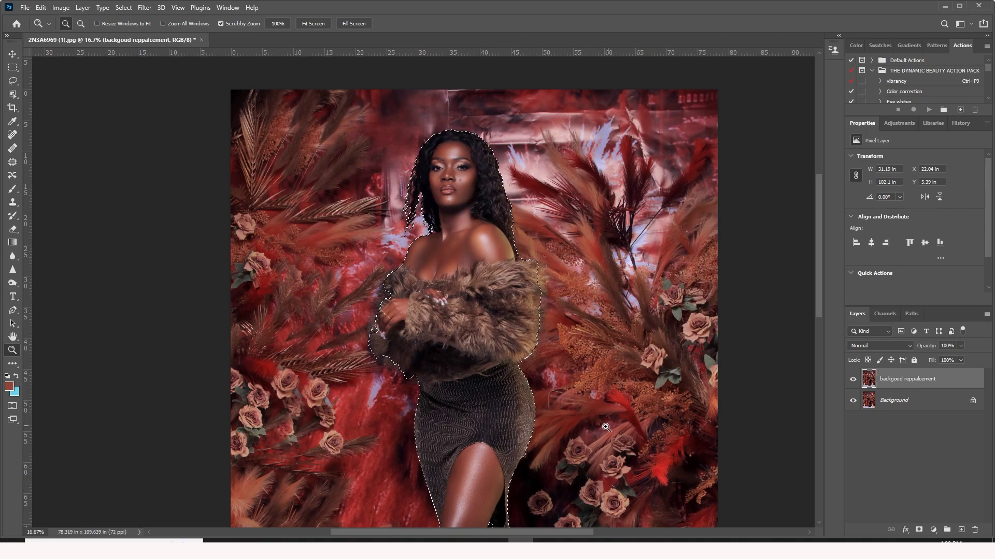
pyautogui.keyDown('alt'); pyautogui.click(541, 353); pyautogui.keyUp('alt')
pyautogui.keyDown('alt'); pyautogui.click(540, 353); pyautogui.keyUp('alt')
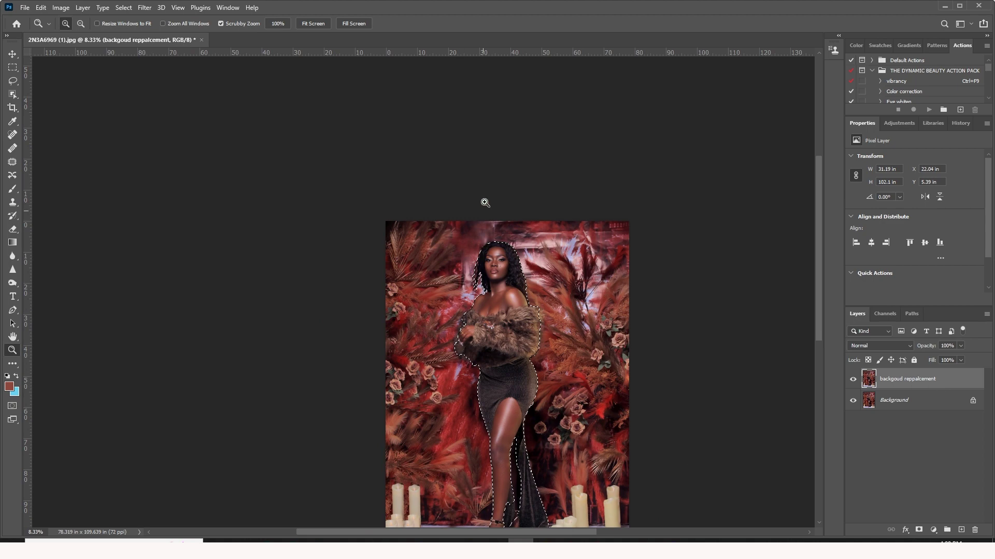
pyautogui.click(918, 530)
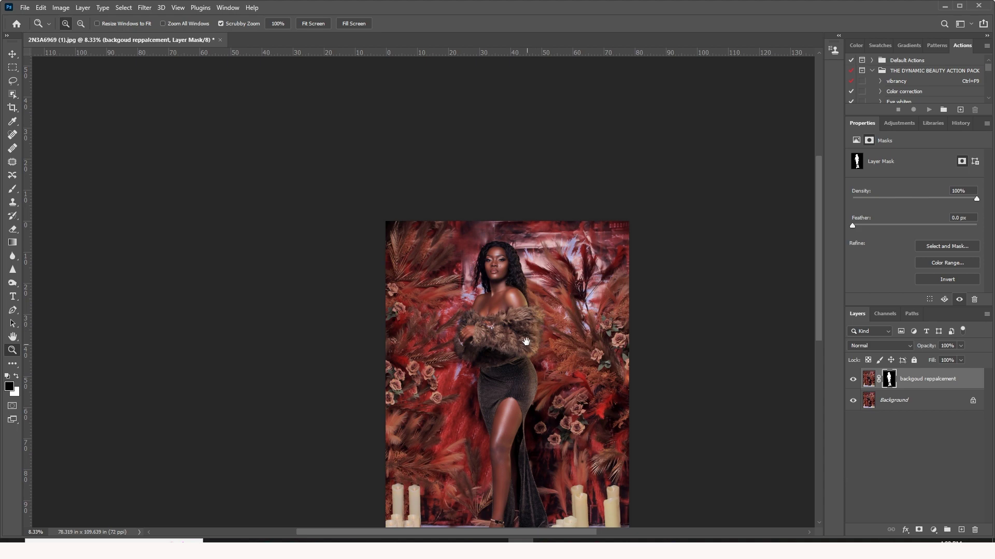
# - Place the empty backdrop image 2N3A7104 from the "this" folder into the portrait document as a new layer
pyautogui.scroll(-3, 439, 488)
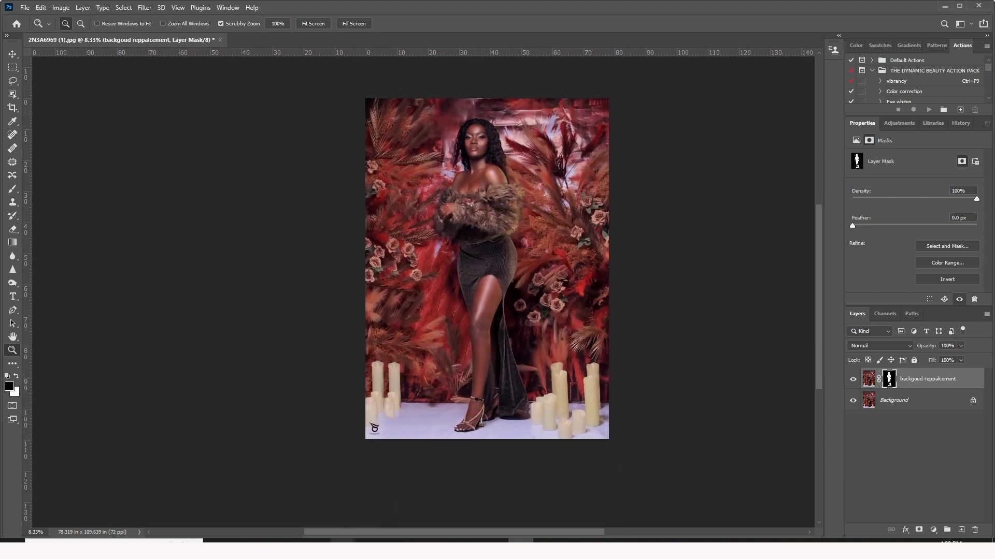
pyautogui.moveTo(342, 541)
pyautogui.click(400, 500)
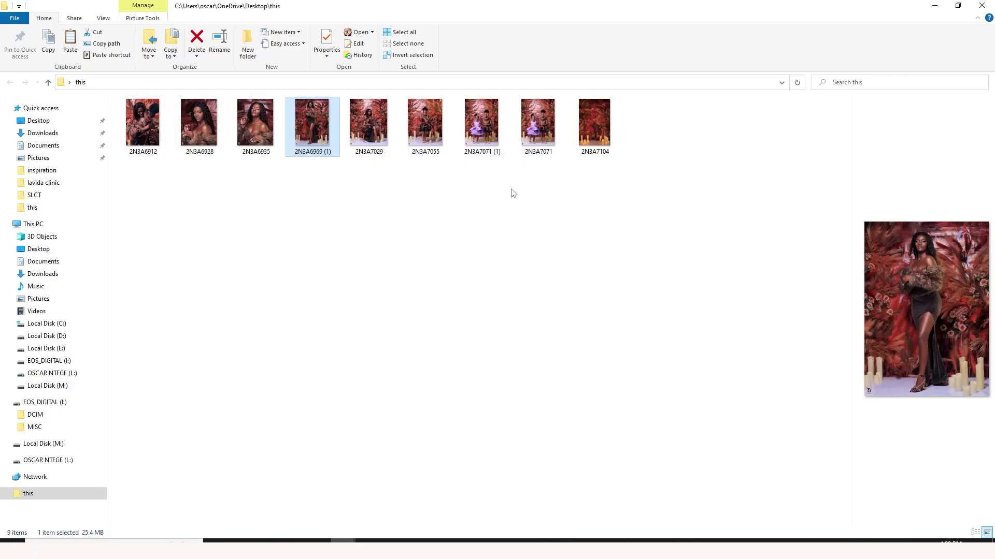
pyautogui.click(597, 147)
pyautogui.moveTo(587, 114); pyautogui.dragTo(496, 257)
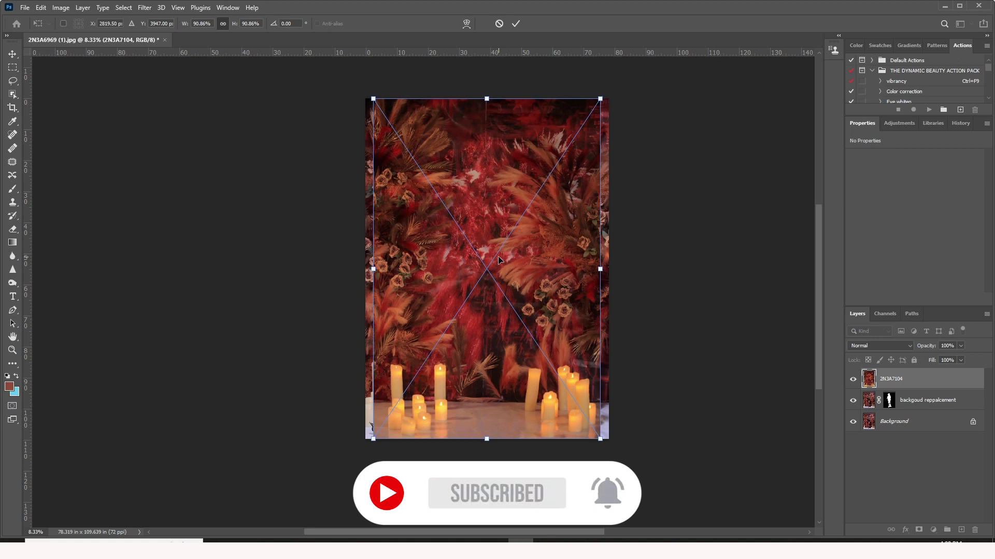
pyautogui.press('Return')
pyautogui.press('z')
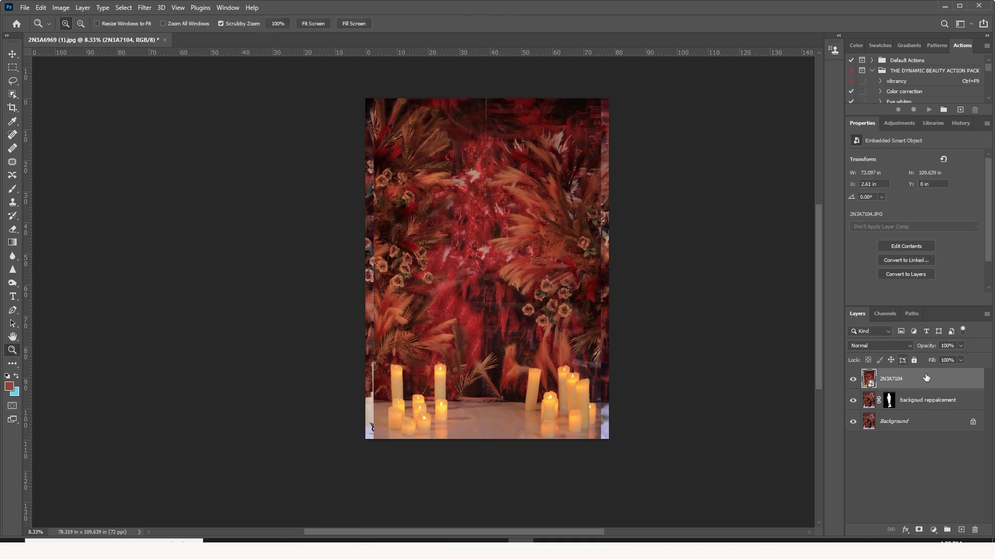
# - Lower the 2N3A7104 layer's opacity to 40% and scale it to about 107%, positioning it over the whole canvas
pyautogui.click(961, 346)
pyautogui.click(13, 54)
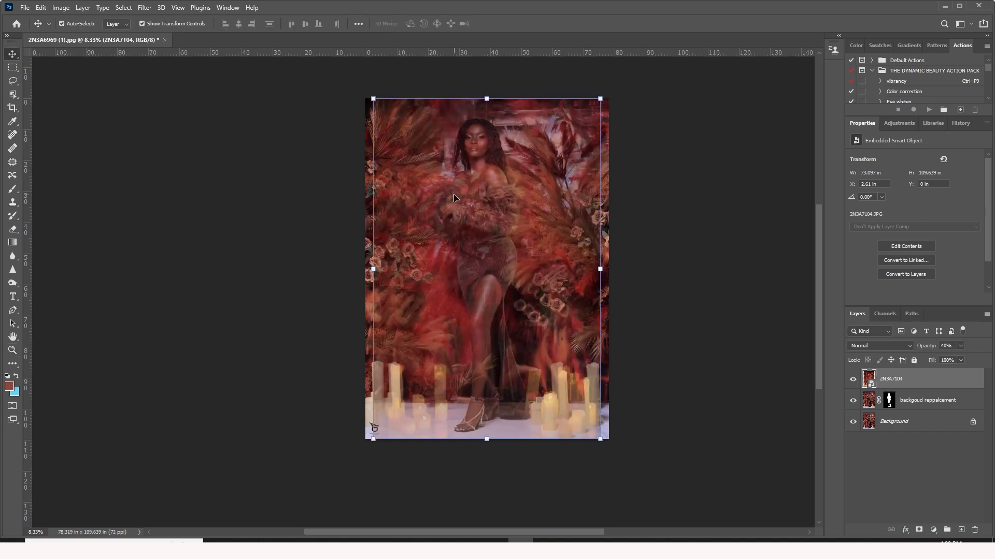
pyautogui.moveTo(600, 97); pyautogui.dragTo(619, 71)
pyautogui.moveTo(373, 439); pyautogui.dragTo(356, 464)
pyautogui.moveTo(570, 394); pyautogui.dragTo(576, 383)
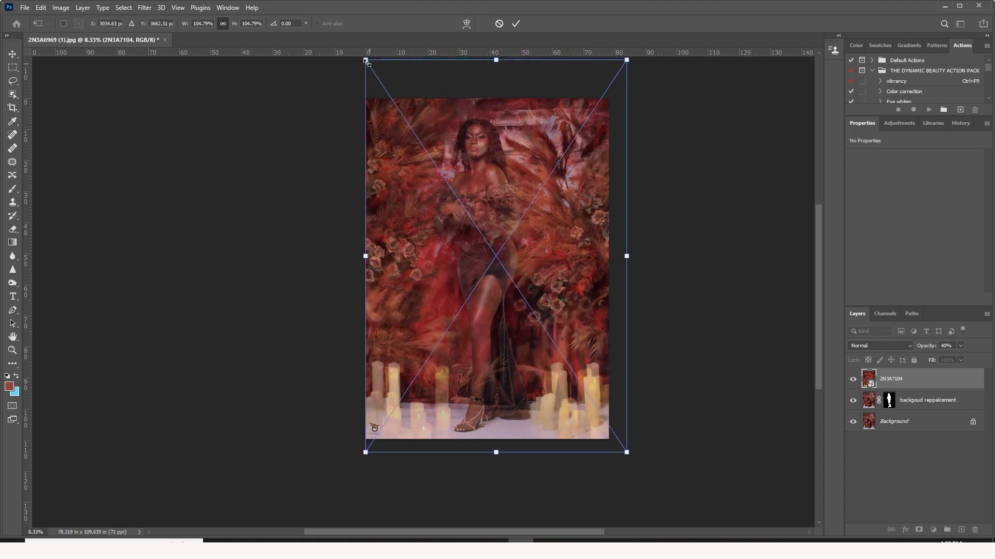
pyautogui.moveTo(364, 60); pyautogui.dragTo(343, 63)
pyautogui.moveTo(413, 140); pyautogui.dragTo(410, 142)
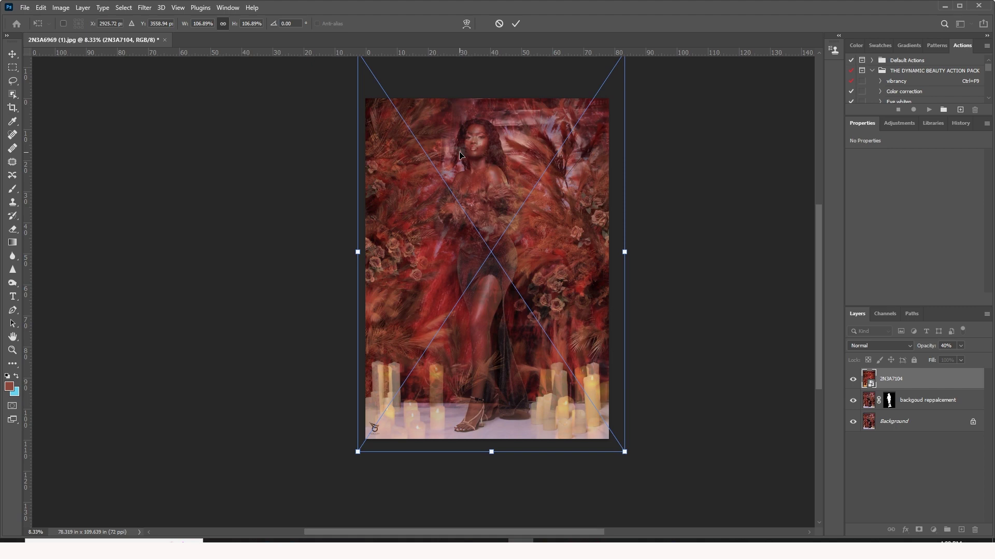
pyautogui.press('Return')
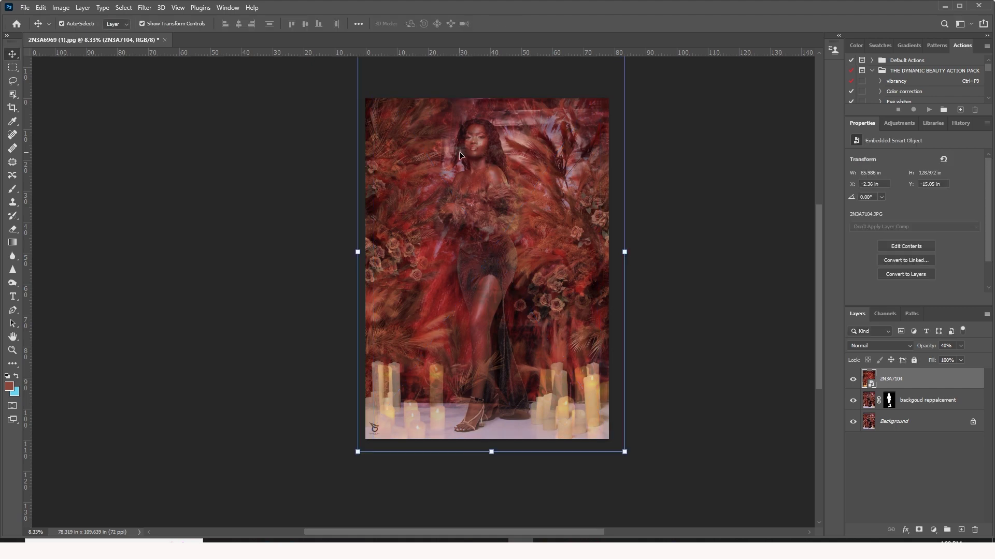
# - Restore the 2N3A7104 layer's opacity to 100%
pyautogui.click(903, 408)
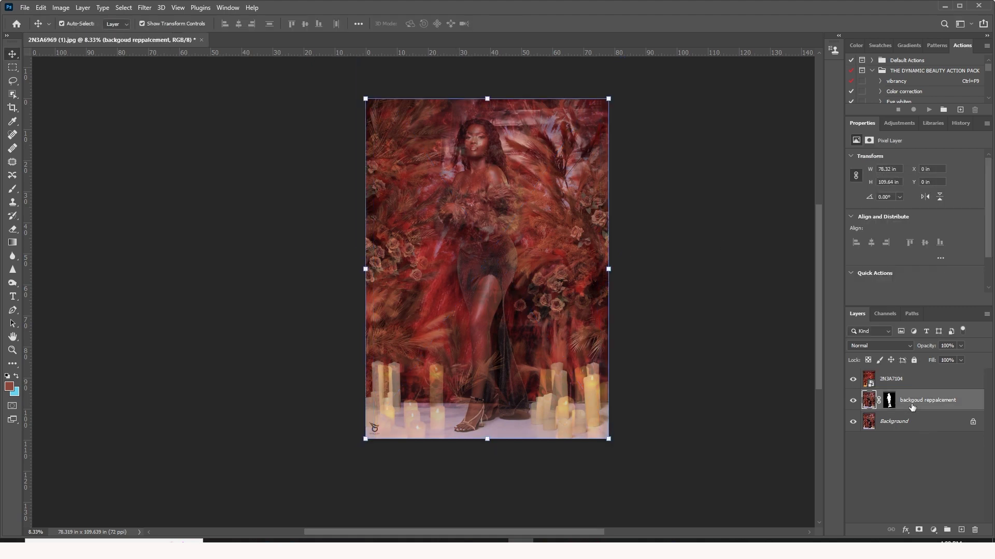
pyautogui.click(897, 382)
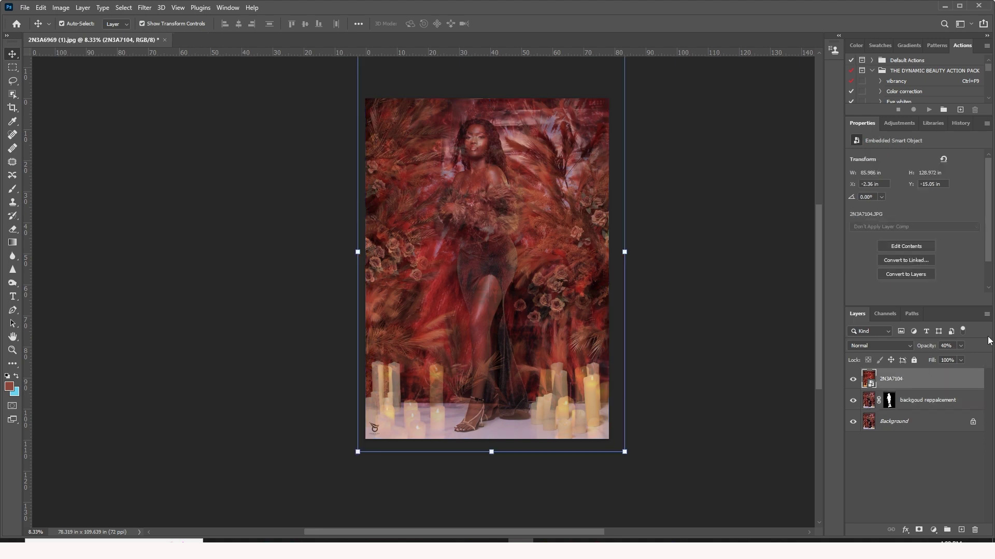
pyautogui.click(961, 345)
pyautogui.moveTo(954, 358); pyautogui.dragTo(986, 358)
# - Load the layer mask of the "backgoud reppalcement" layer as a selection around the woman
pyautogui.click(889, 401)
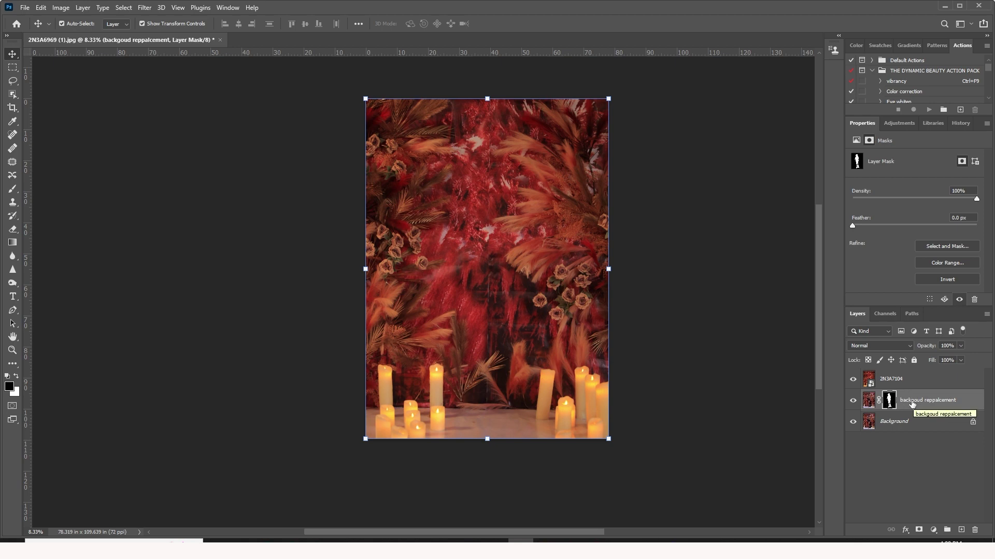
pyautogui.press('ctrl')
pyautogui.keyDown('ctrl'); pyautogui.click(912, 403); pyautogui.keyUp('ctrl')
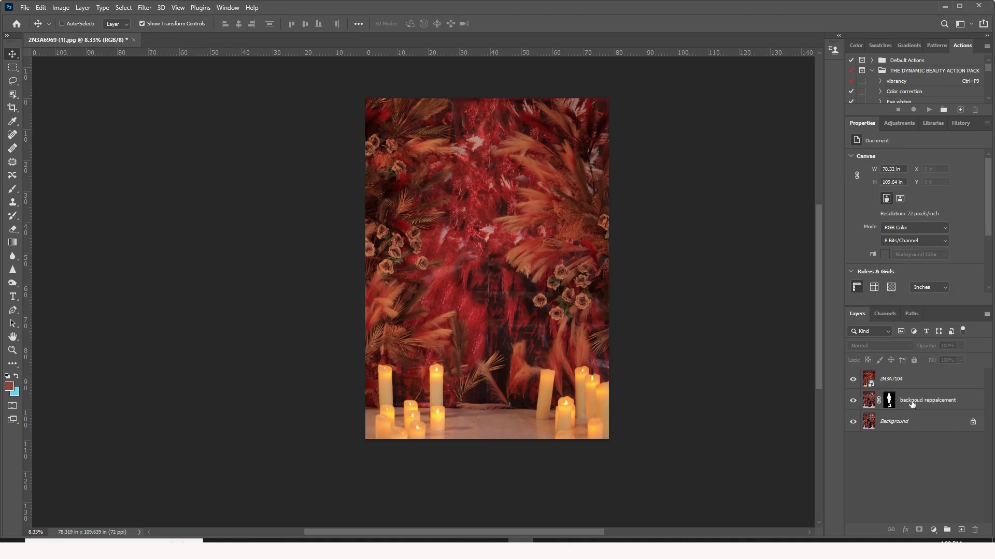
pyautogui.keyDown('ctrl'); pyautogui.click(889, 403); pyautogui.keyUp('ctrl')
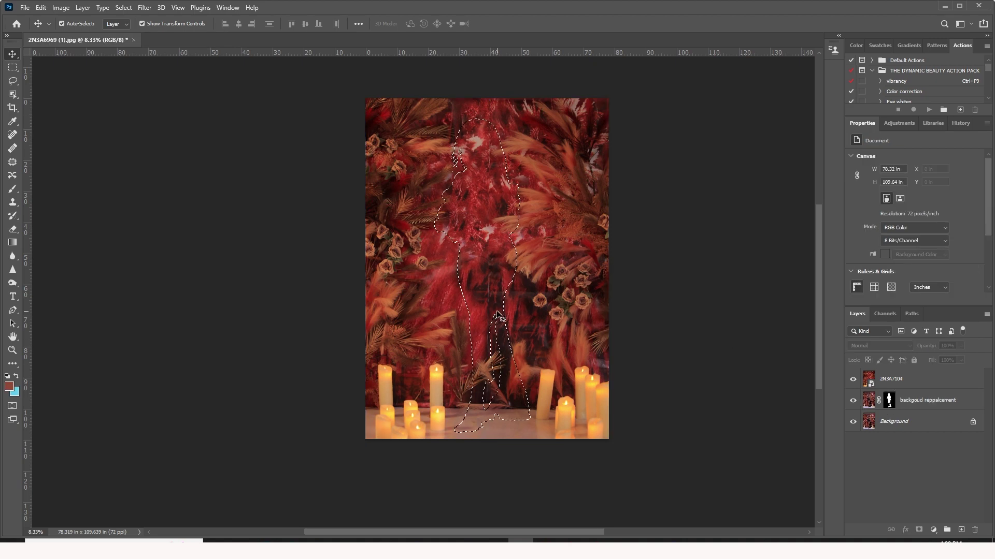
# - Invert the selection and apply it as a layer mask on the 2N3A7104 layer
pyautogui.click(863, 386)
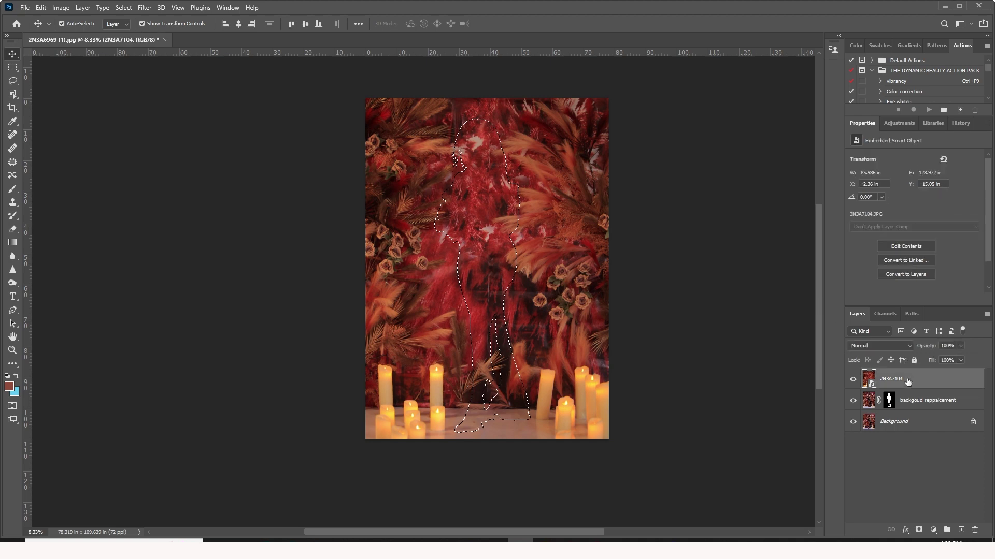
pyautogui.click(13, 68)
pyautogui.rightClick(450, 212)
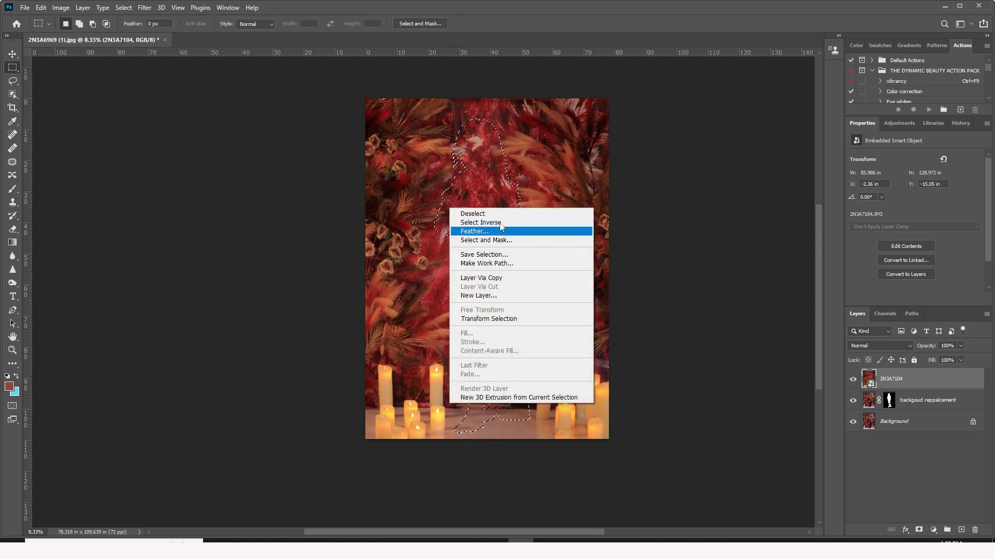
pyautogui.click(500, 222)
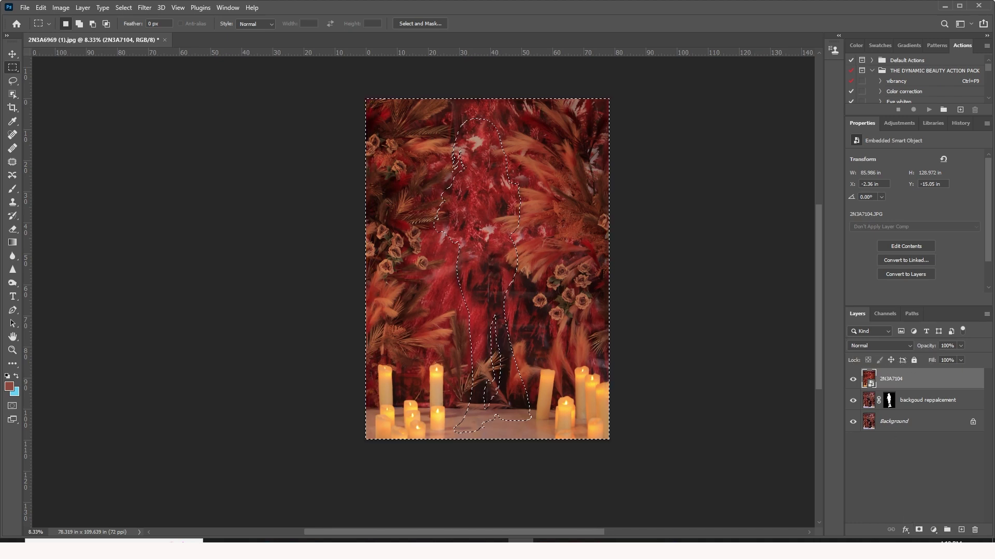
pyautogui.click(918, 531)
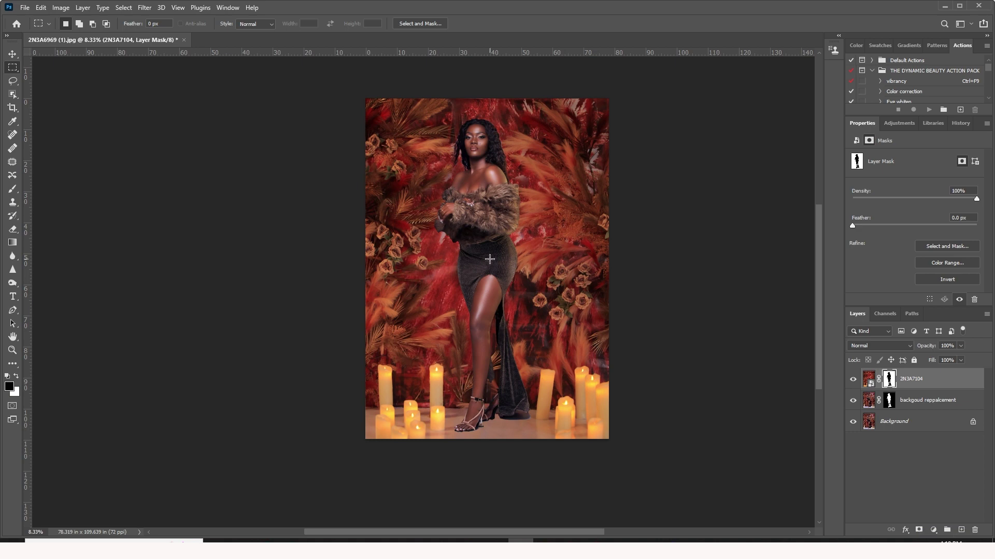
# - Examine the cutout edges around the woman's hair, shoulders and fur coat at close range
pyautogui.click(13, 351)
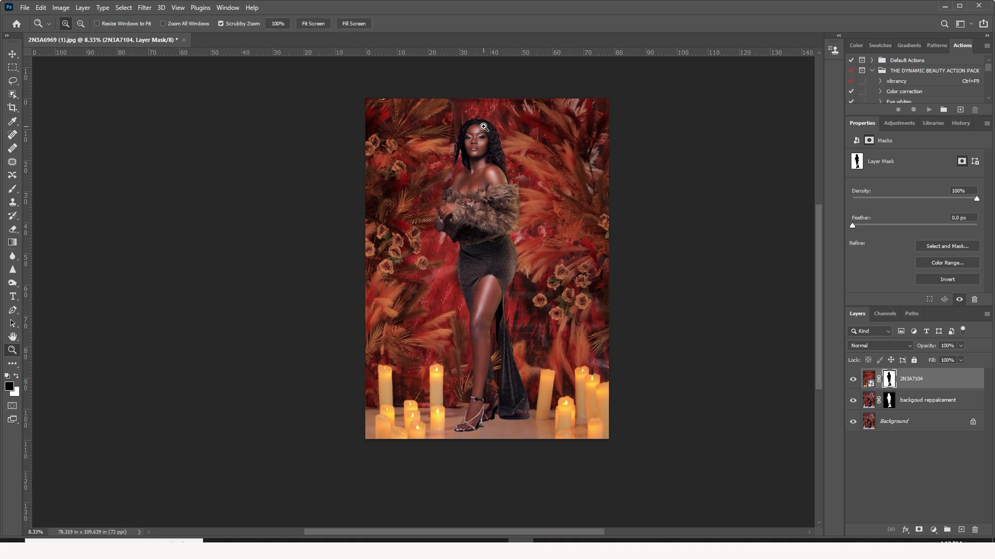
pyautogui.moveTo(483, 127); pyautogui.dragTo(498, 153)
pyautogui.moveTo(423, 185); pyautogui.dragTo(459, 184)
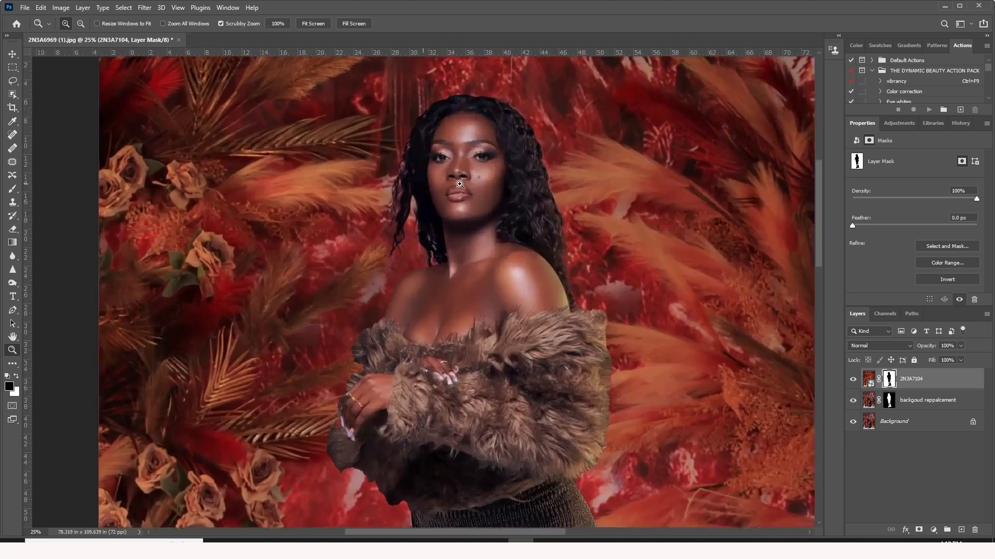
pyautogui.click(459, 184)
pyautogui.moveTo(511, 138); pyautogui.dragTo(492, 212)
pyautogui.click(503, 155)
pyautogui.click(505, 163)
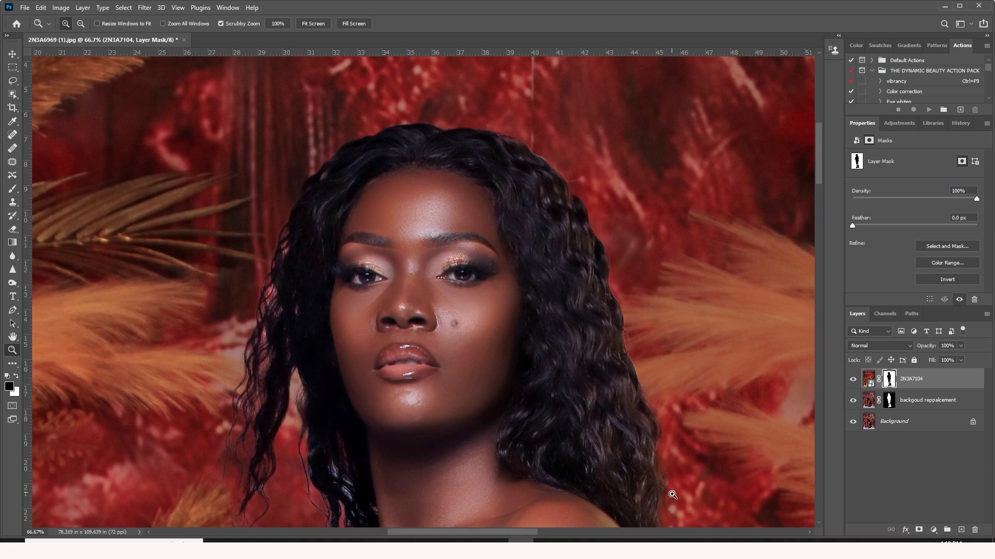
pyautogui.moveTo(623, 456); pyautogui.dragTo(613, 209)
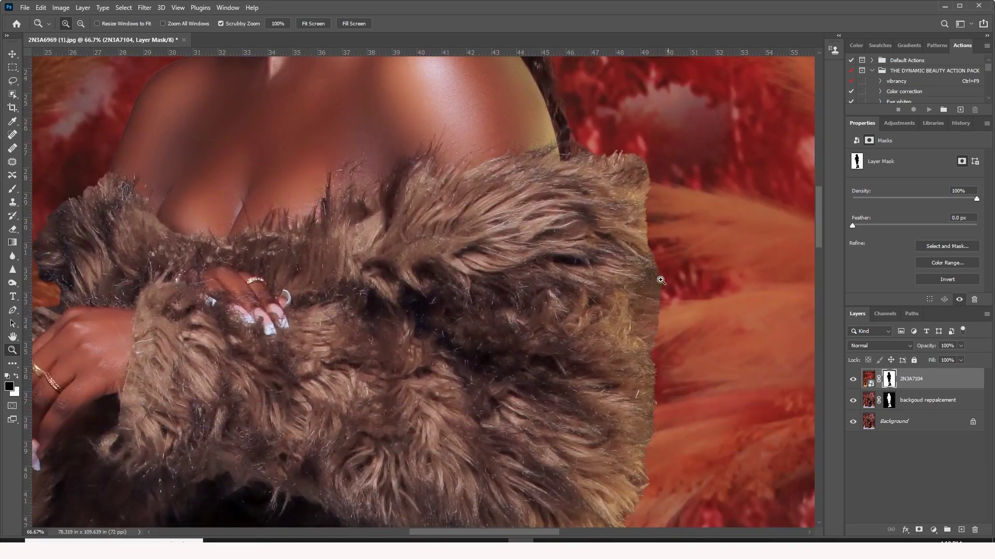
pyautogui.moveTo(383, 228); pyautogui.dragTo(527, 159)
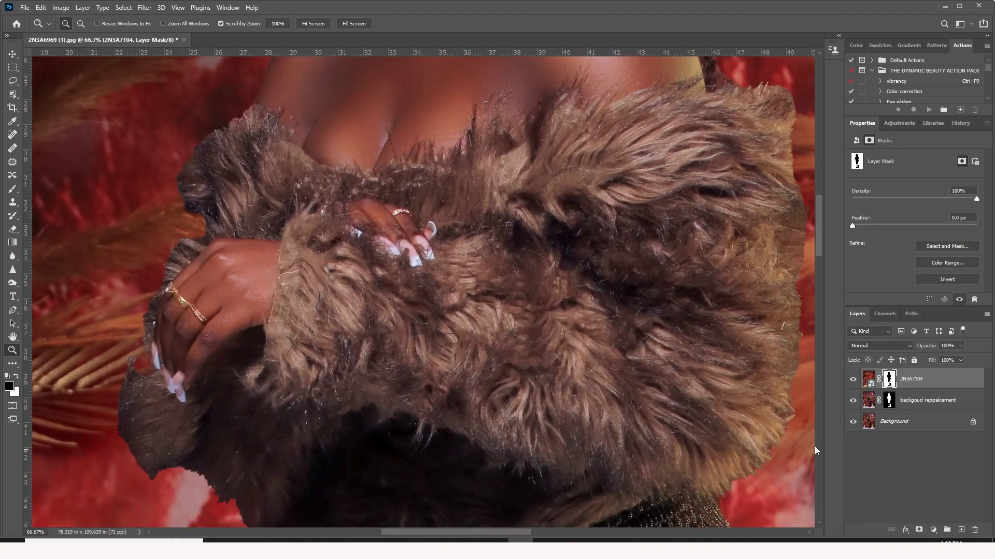
# - Set up the Brush in Normal mode with 41% flow for painting on the 2N3A7104 layer mask
pyautogui.click(14, 189)
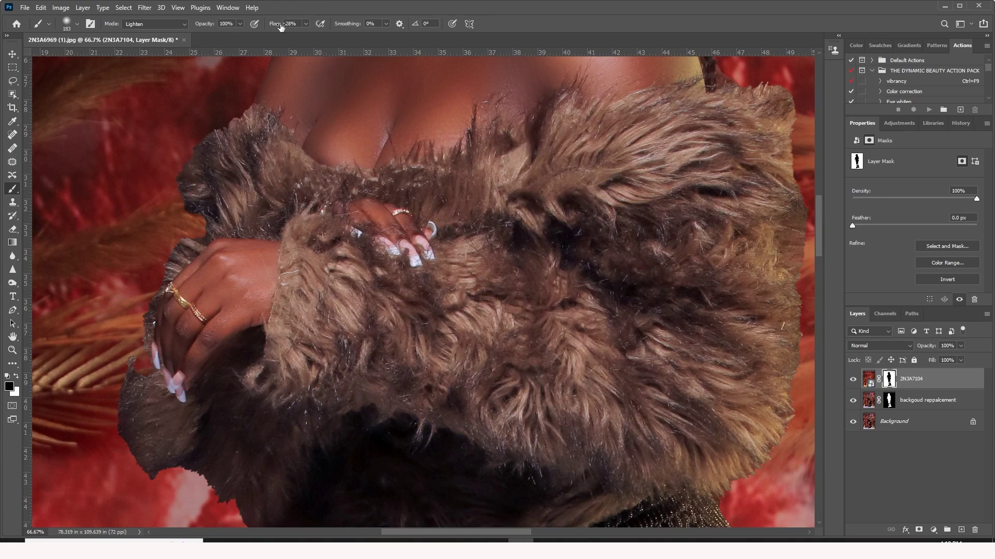
pyautogui.click(154, 27)
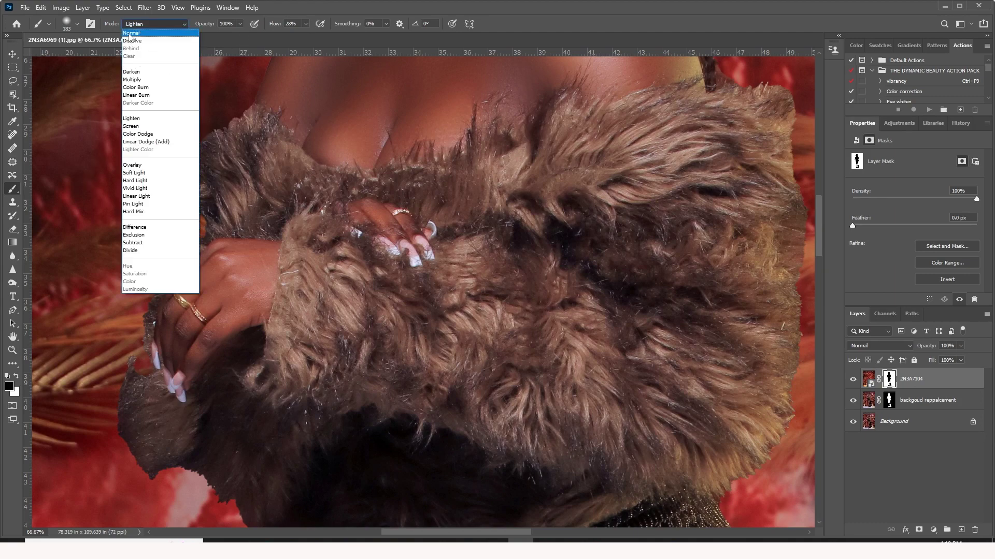
pyautogui.click(199, 33)
pyautogui.moveTo(142, 248); pyautogui.dragTo(162, 224)
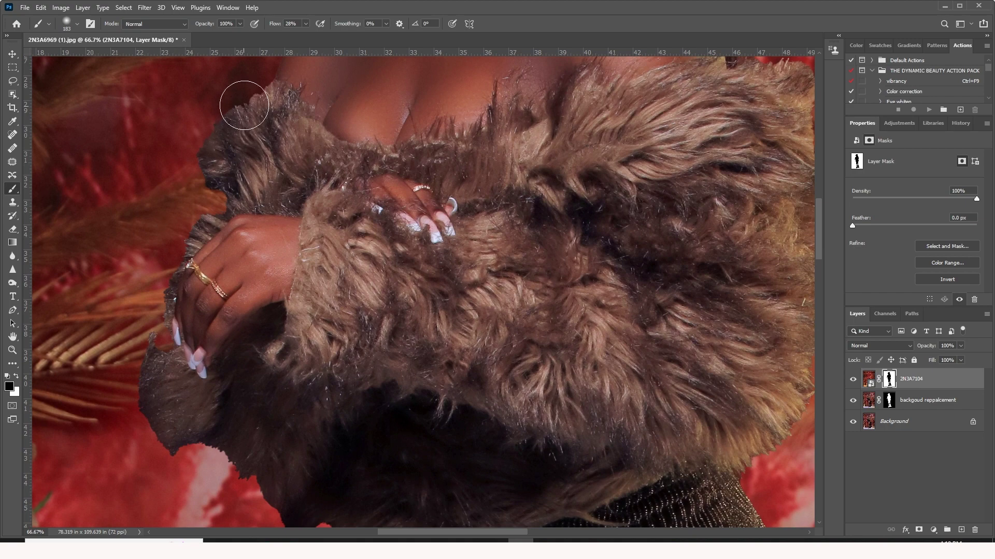
pyautogui.click(306, 24)
pyautogui.moveTo(306, 38); pyautogui.dragTo(313, 38)
# - Enlarge the soft brush to 322 px and paint black on the mask along the fur coat's left edge, beside the ringed hand
pyautogui.moveTo(258, 95); pyautogui.dragTo(207, 130)
pyautogui.rightClick(211, 140)
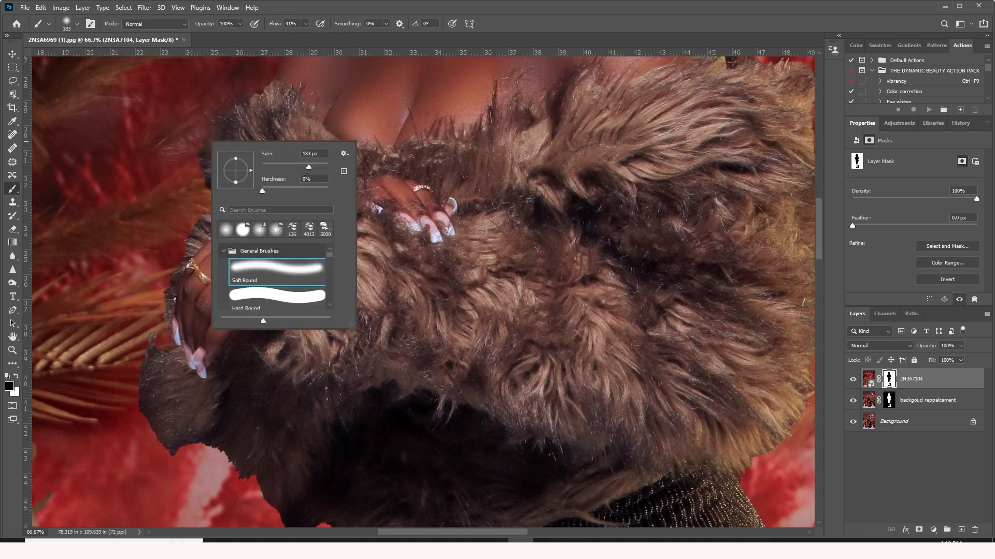
pyautogui.click(316, 166)
pyautogui.moveTo(223, 121)
pyautogui.mouseDown()
pyautogui.moveTo(171, 164)
pyautogui.moveTo(207, 124)
pyautogui.moveTo(189, 194)
pyautogui.moveTo(159, 213)
pyautogui.moveTo(152, 298)
pyautogui.mouseUp()
pyautogui.hotkey('ctrl', 'z')
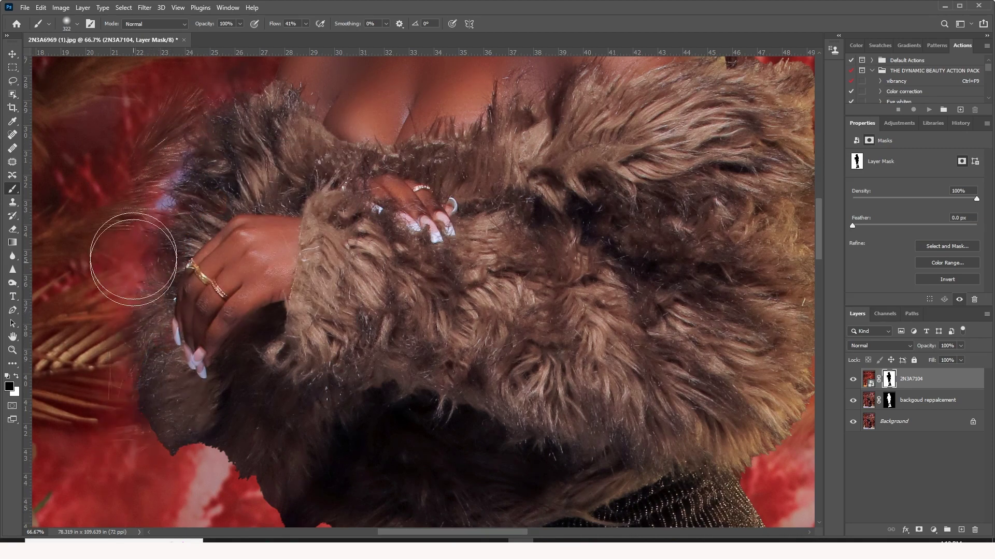
pyautogui.moveTo(162, 194); pyautogui.dragTo(171, 67)
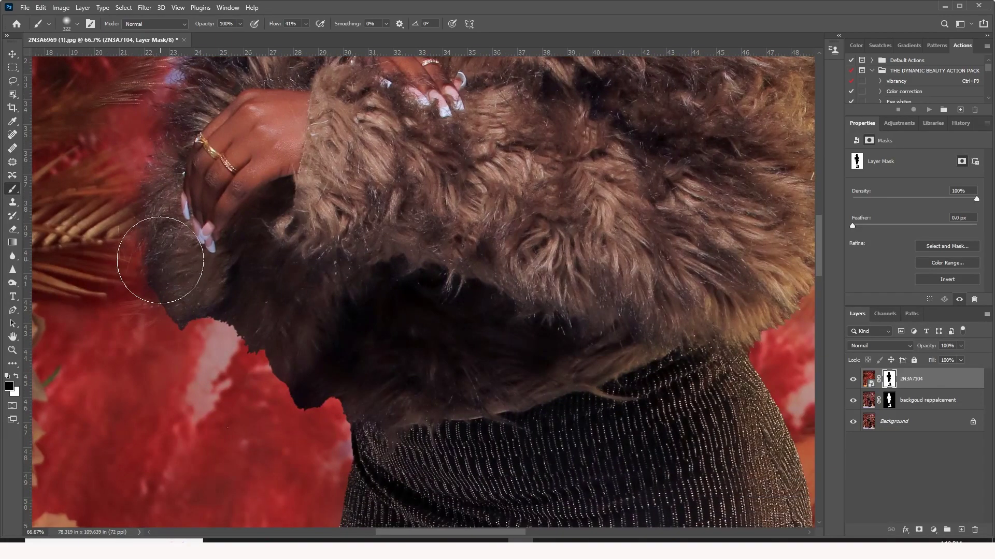
pyautogui.moveTo(158, 262)
pyautogui.mouseDown()
pyautogui.moveTo(196, 328)
pyautogui.moveTo(257, 382)
pyautogui.moveTo(311, 399)
pyautogui.moveTo(185, 266)
pyautogui.mouseUp()
pyautogui.scroll(-5, 293, 328)
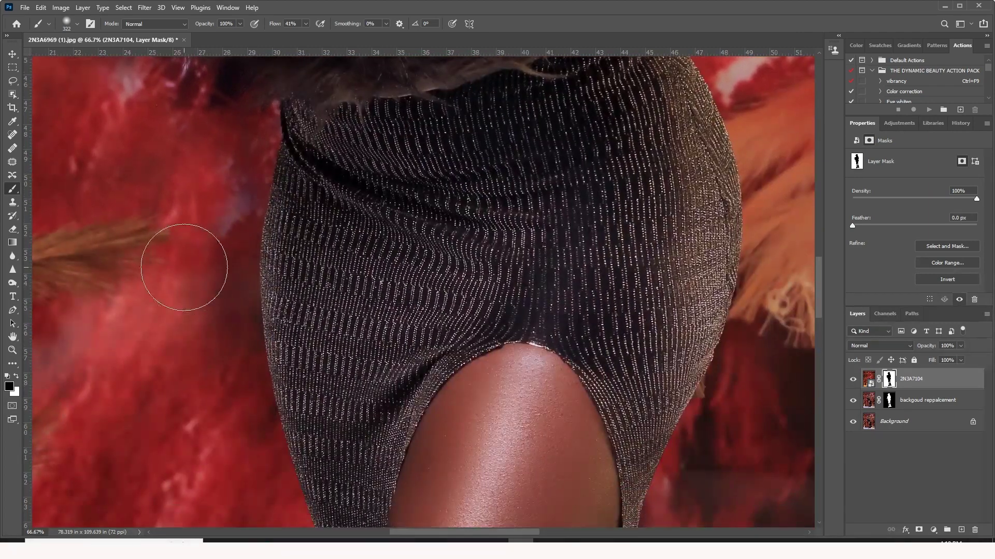
# - Paint black on the 2N3A7104 mask along the right edge of the fur coat to recover its soft outline
pyautogui.moveTo(484, 216); pyautogui.dragTo(480, 310)
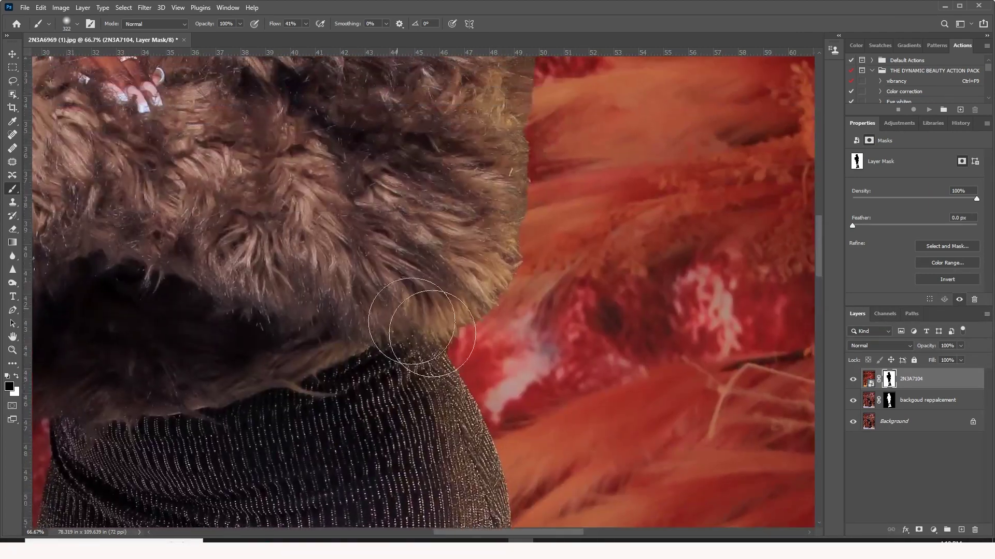
pyautogui.moveTo(528, 250); pyautogui.dragTo(530, 325)
pyautogui.scroll(5, 530, 325)
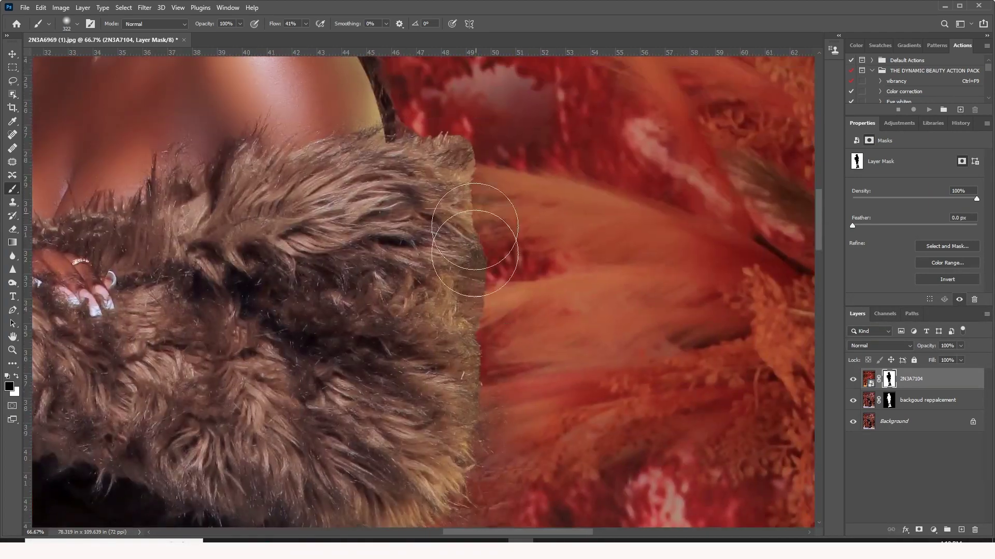
pyautogui.moveTo(436, 137)
pyautogui.mouseDown()
pyautogui.moveTo(477, 149)
pyautogui.moveTo(510, 262)
pyautogui.moveTo(454, 171)
pyautogui.mouseUp()
pyautogui.moveTo(496, 247); pyautogui.dragTo(499, 277)
pyautogui.moveTo(498, 196); pyautogui.dragTo(499, 270)
# - Enlarge the brush to 511 px and paint the mask beside the woman's right-hand shoulder and long hair
pyautogui.rightClick(499, 270)
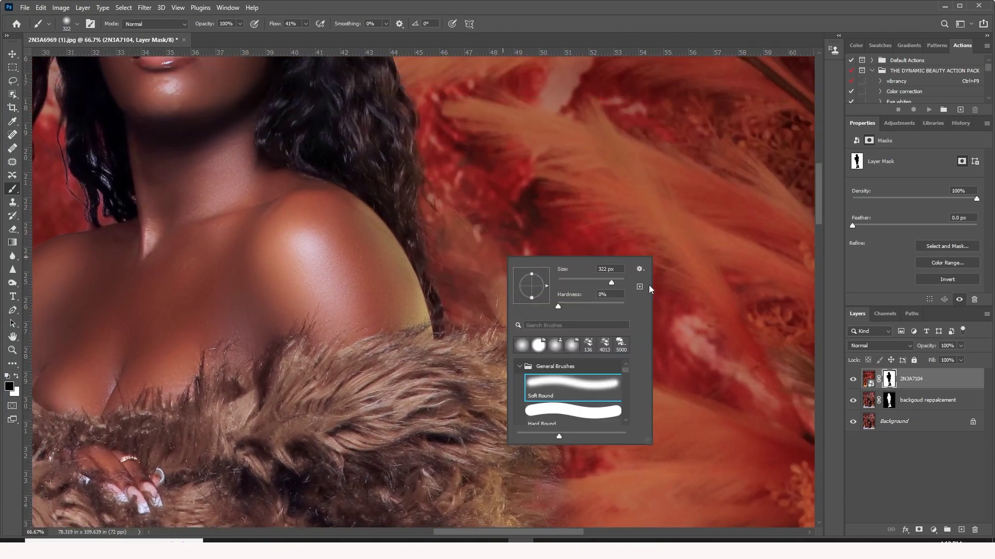
pyautogui.click(618, 283)
pyautogui.moveTo(457, 188); pyautogui.dragTo(531, 326)
pyautogui.moveTo(500, 251); pyautogui.dragTo(529, 363)
pyautogui.moveTo(482, 208); pyautogui.dragTo(486, 319)
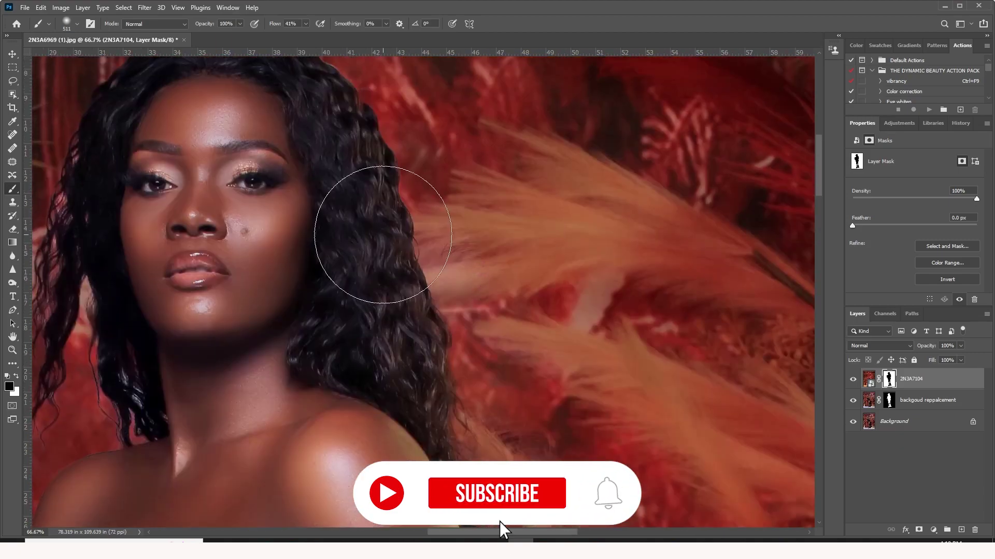
# - Reduce the brush to 190 px and 8% flow, and softly paint the mask along the hair's right edge
pyautogui.rightClick(375, 195)
pyautogui.click(474, 221)
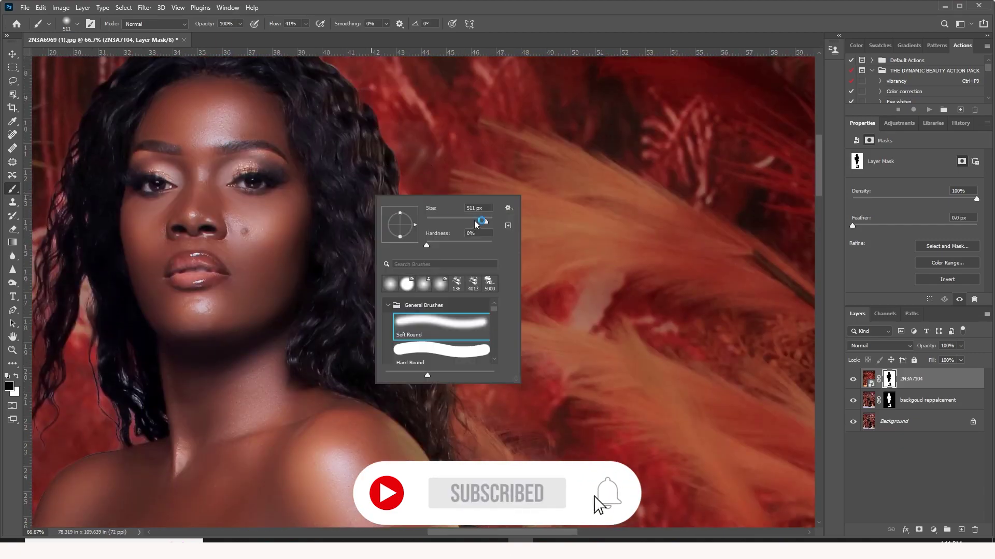
pyautogui.click(304, 24)
pyautogui.moveTo(359, 119)
pyautogui.mouseDown()
pyautogui.moveTo(403, 288)
pyautogui.moveTo(359, 123)
pyautogui.mouseUp()
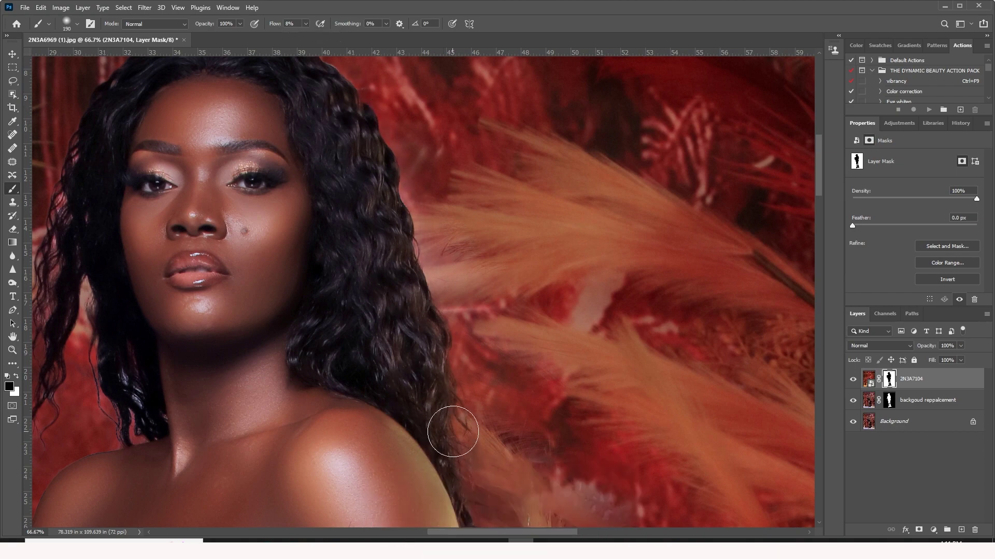
pyautogui.moveTo(371, 256); pyautogui.dragTo(424, 347)
# - Blend the mask along the left edge of the hair, from the crown down to the loose strands
pyautogui.moveTo(158, 250); pyautogui.dragTo(267, 218)
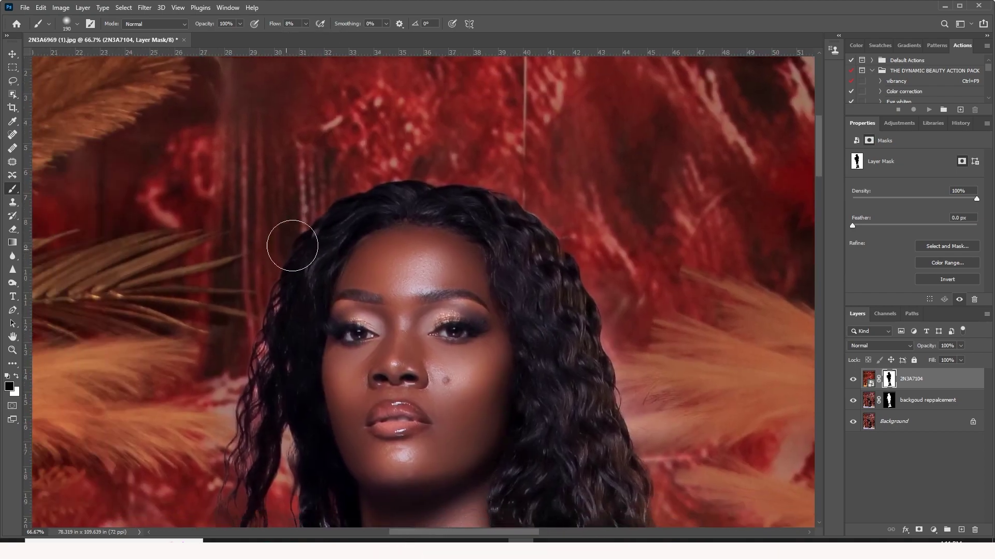
pyautogui.moveTo(227, 351); pyautogui.dragTo(226, 378)
pyautogui.moveTo(270, 295); pyautogui.dragTo(269, 281)
pyautogui.scroll(-3, 270, 282)
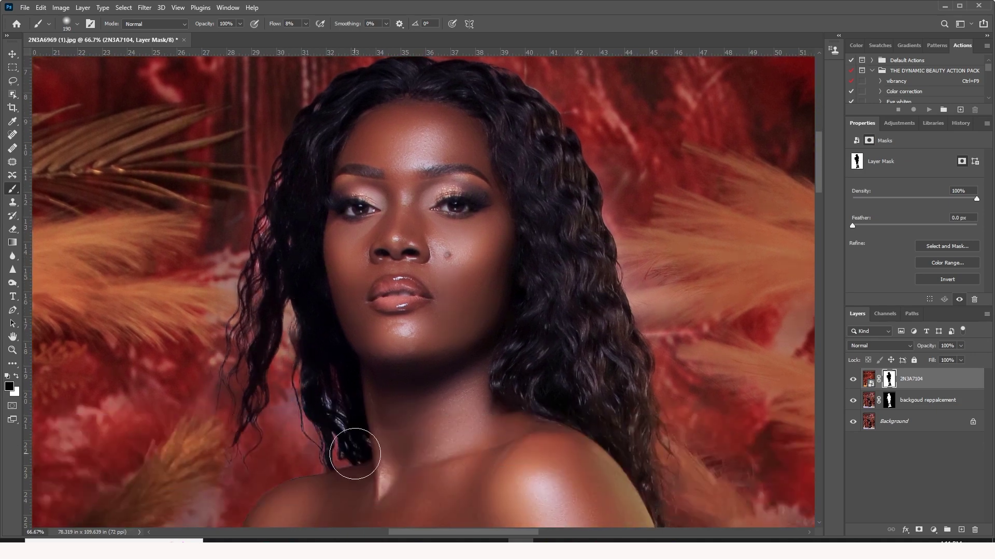
# - Softly paint the mask around the lower hair strands, both shoulders and the upper fur edge
pyautogui.moveTo(180, 511); pyautogui.dragTo(224, 393)
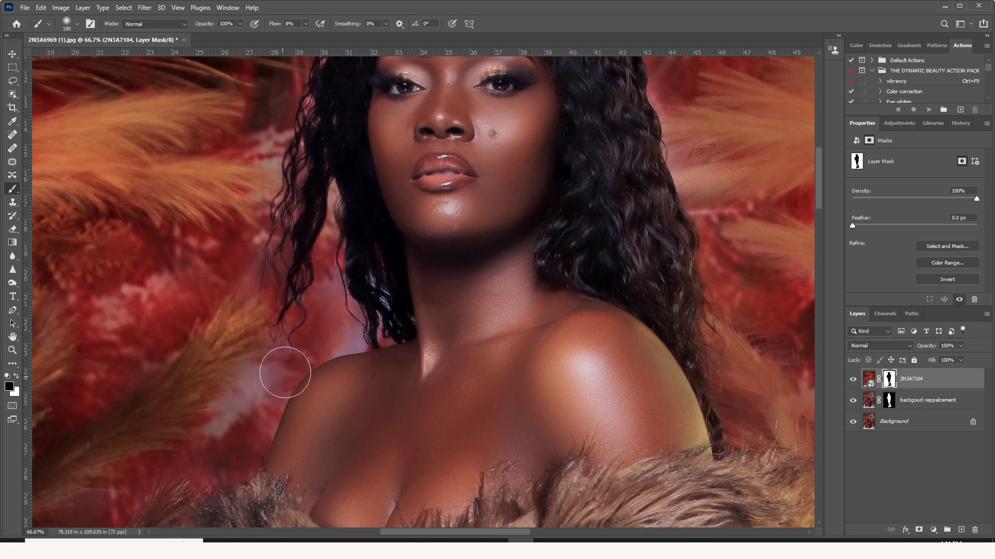
pyautogui.moveTo(234, 488); pyautogui.dragTo(303, 326)
pyautogui.moveTo(335, 240); pyautogui.dragTo(284, 361)
pyautogui.moveTo(376, 288); pyautogui.dragTo(173, 259)
pyautogui.moveTo(552, 325); pyautogui.dragTo(490, 319)
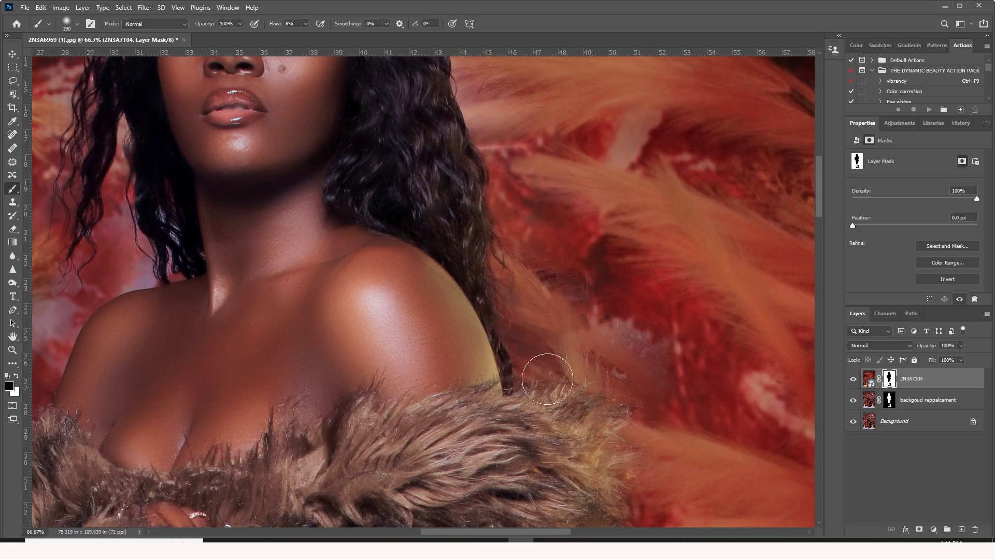
# - Paint black on the 2N3A7104 mask over the floor and candles with a 2520 px brush at 62% flow, revealing the original floor
pyautogui.keyDown('alt'); pyautogui.click(450, 325); pyautogui.keyUp('alt')
pyautogui.keyDown('alt'); pyautogui.click(450, 325); pyautogui.keyUp('alt')
pyautogui.keyDown('alt'); pyautogui.click(449, 325); pyautogui.keyUp('alt')
pyautogui.keyDown('alt'); pyautogui.click(450, 325); pyautogui.keyUp('alt')
pyautogui.keyDown('alt'); pyautogui.click(450, 325); pyautogui.keyUp('alt')
pyautogui.keyDown('alt'); pyautogui.click(450, 326); pyautogui.keyUp('alt')
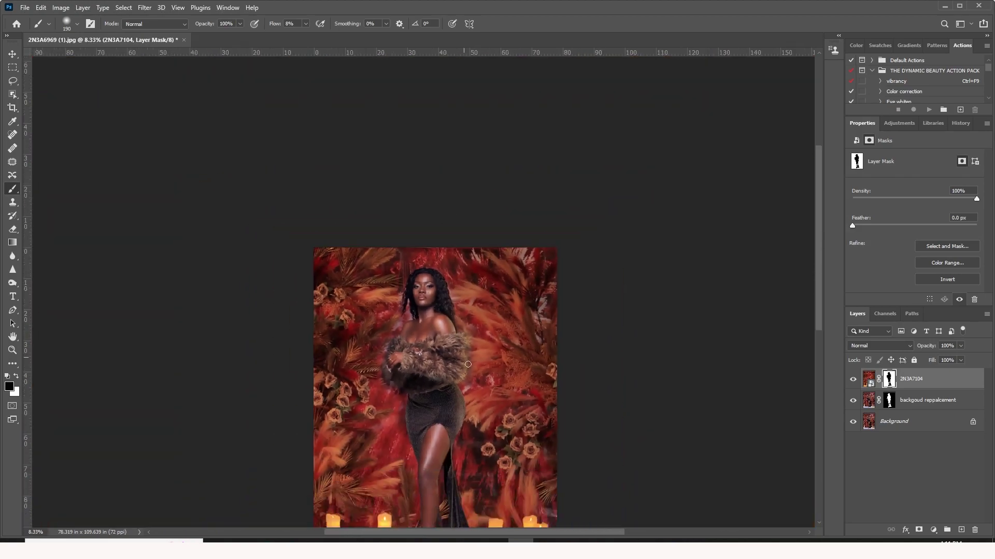
pyautogui.moveTo(492, 405); pyautogui.dragTo(503, 324)
pyautogui.rightClick(413, 420)
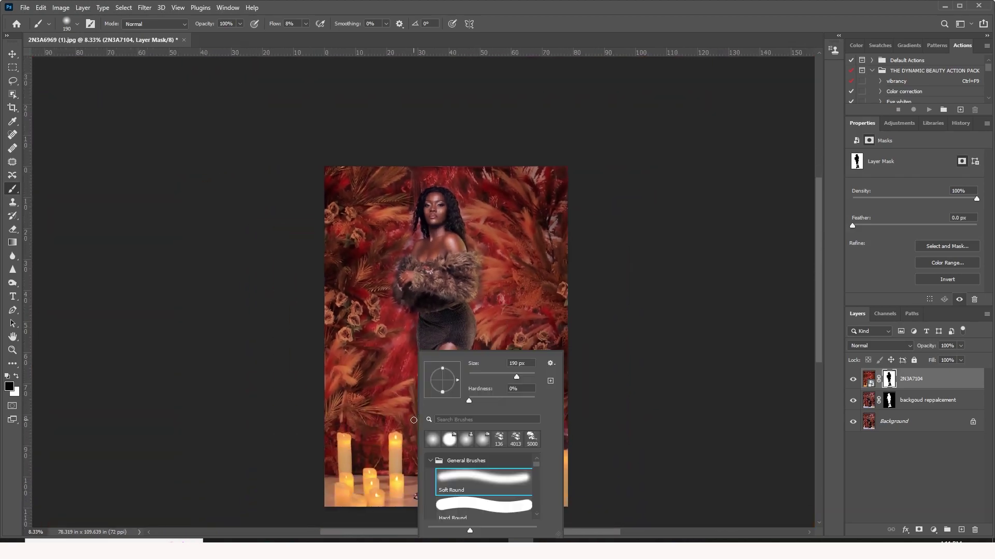
pyautogui.moveTo(515, 372); pyautogui.dragTo(533, 372)
pyautogui.press('Return')
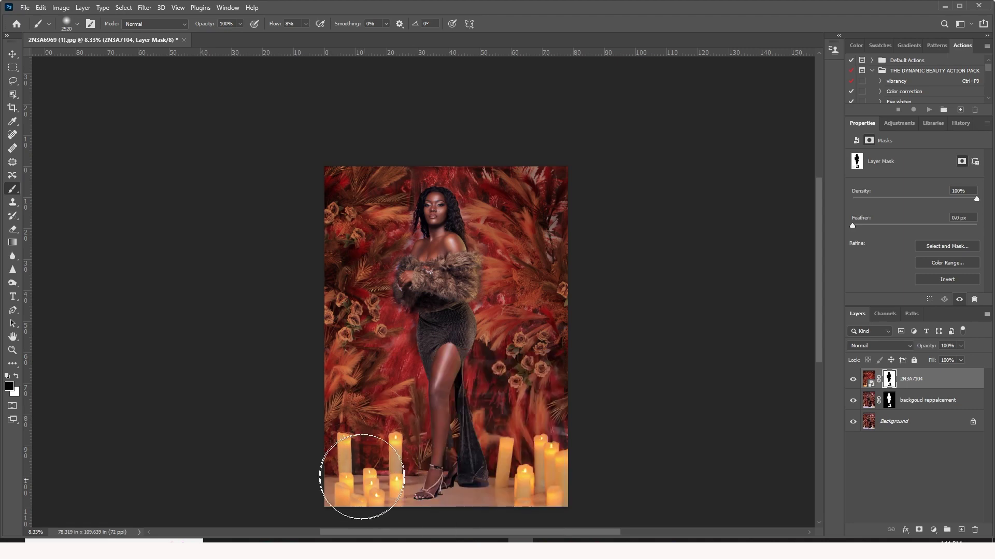
pyautogui.moveTo(361, 513)
pyautogui.mouseDown()
pyautogui.moveTo(351, 486)
pyautogui.moveTo(373, 500)
pyautogui.moveTo(590, 495)
pyautogui.moveTo(478, 496)
pyautogui.moveTo(554, 490)
pyautogui.mouseUp()
pyautogui.hotkey('ctrl', 'z')
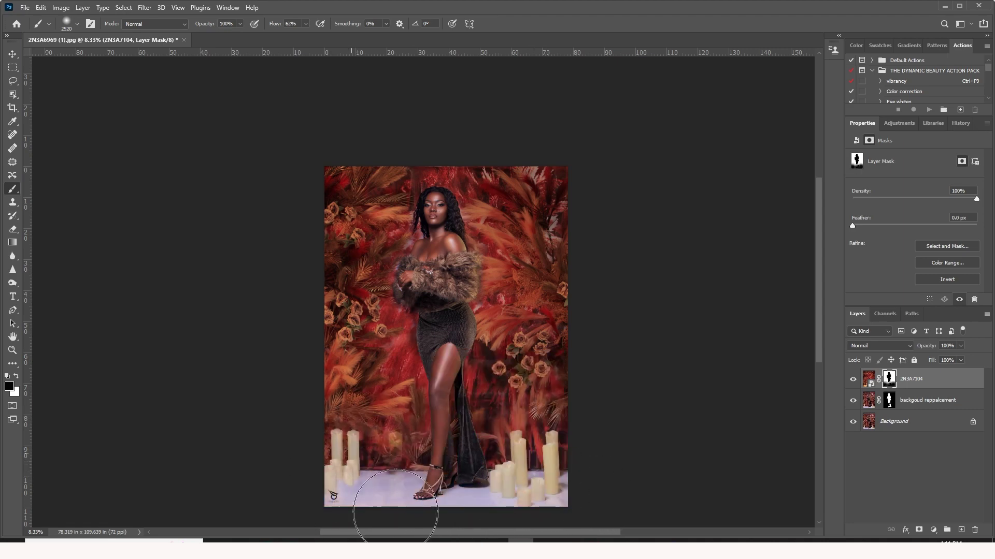
pyautogui.hotkey('shift', '6')
pyautogui.hotkey('shift', '2')
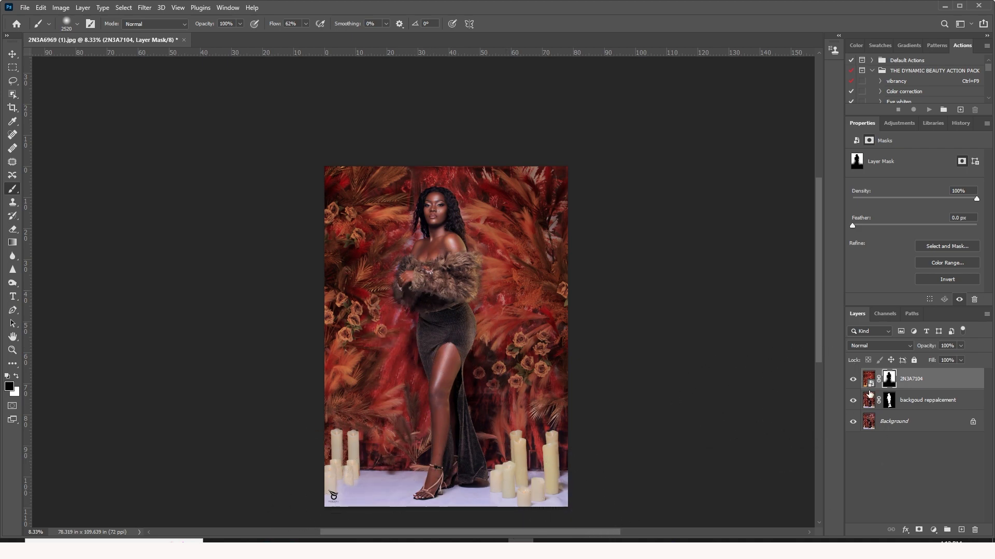
# - Toggle the 2N3A7104 layer's visibility repeatedly to compare the portrait with and without the new backdrop
pyautogui.click(854, 381)
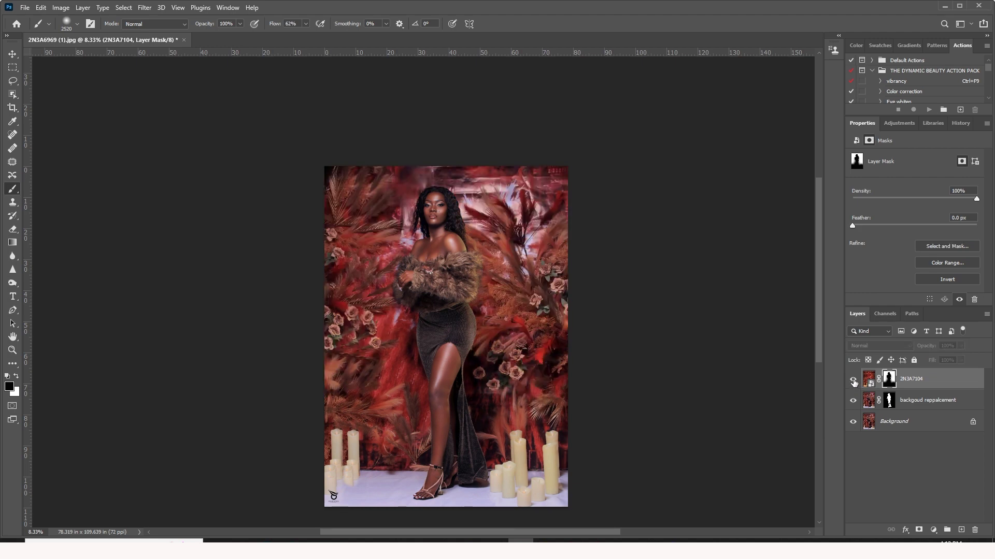
pyautogui.click(853, 381)
pyautogui.click(854, 381)
pyautogui.click(854, 381)
pyautogui.click(853, 380)
pyautogui.click(853, 381)
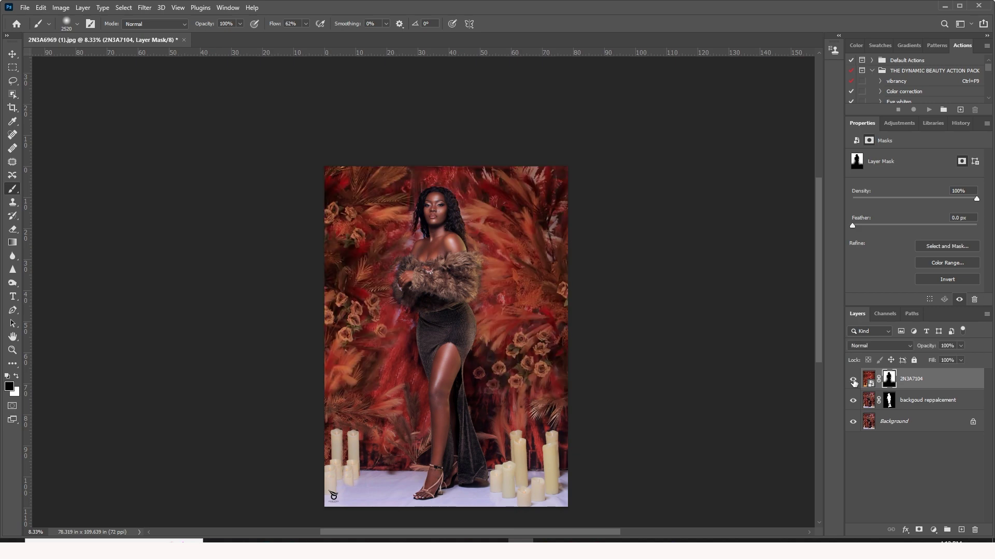